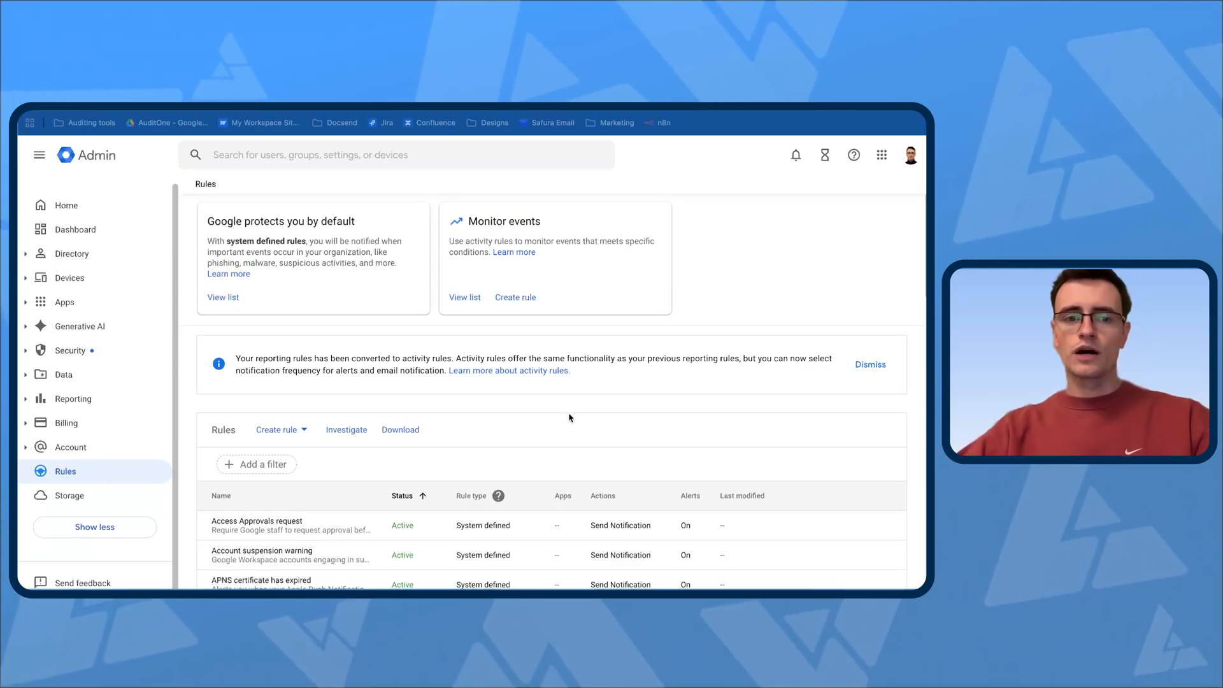
# Step: Start a new activity rule named "Download allert" and continue to its conditions
pyautogui.click(286, 432)
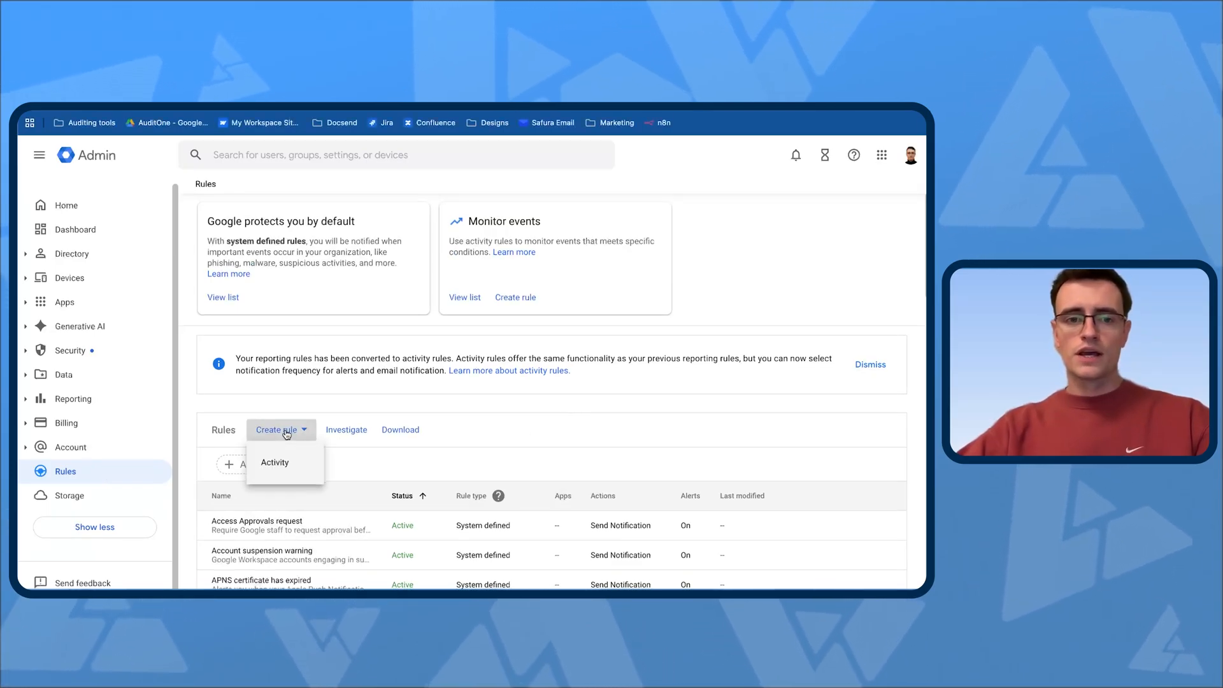
pyautogui.click(281, 464)
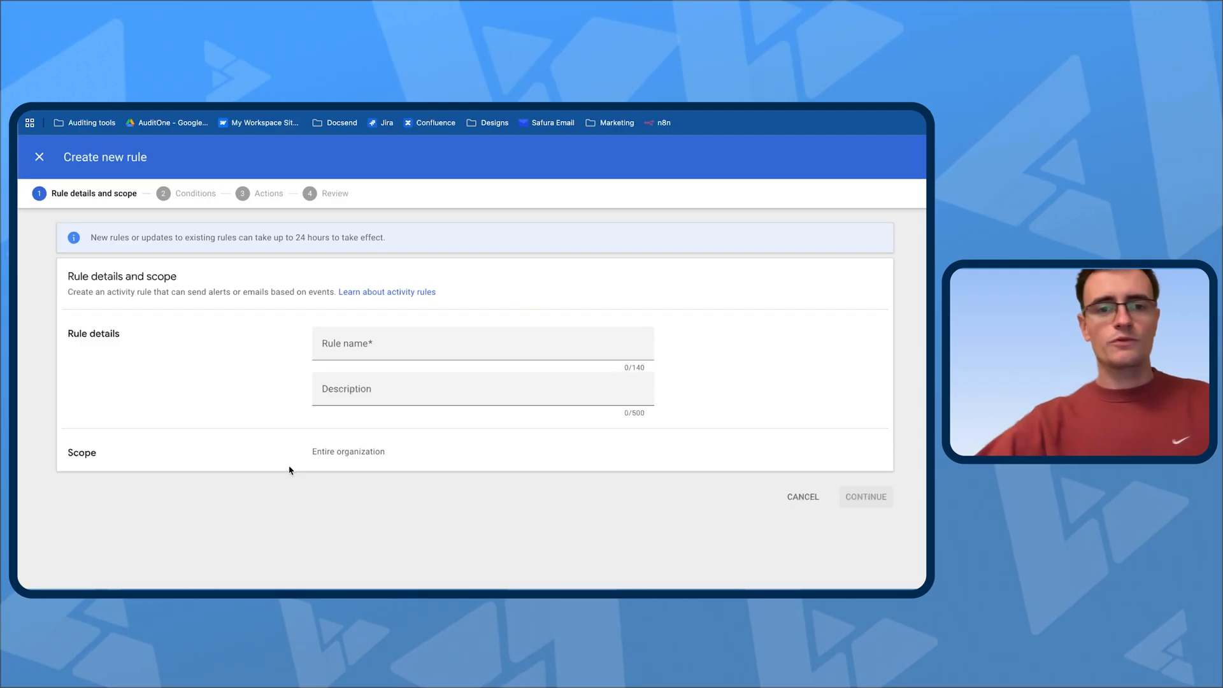
pyautogui.click(391, 351)
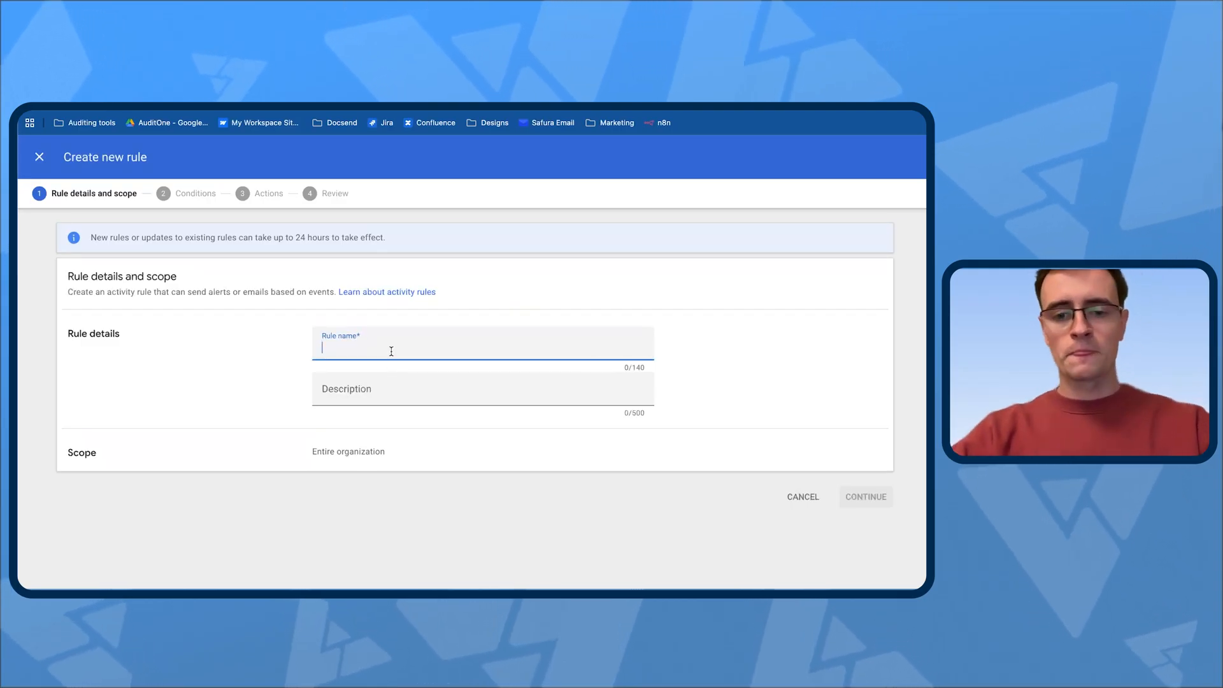
pyautogui.write('DOwnload')
pyautogui.press('BackSpace')
pyautogui.press('BackSpace')
pyautogui.press('BackSpace')
pyautogui.press('BackSpace')
pyautogui.press('BackSpace')
pyautogui.press('BackSpace')
pyautogui.press('BackSpace')
pyautogui.press('BackSpace')
pyautogui.write('ownlooad')
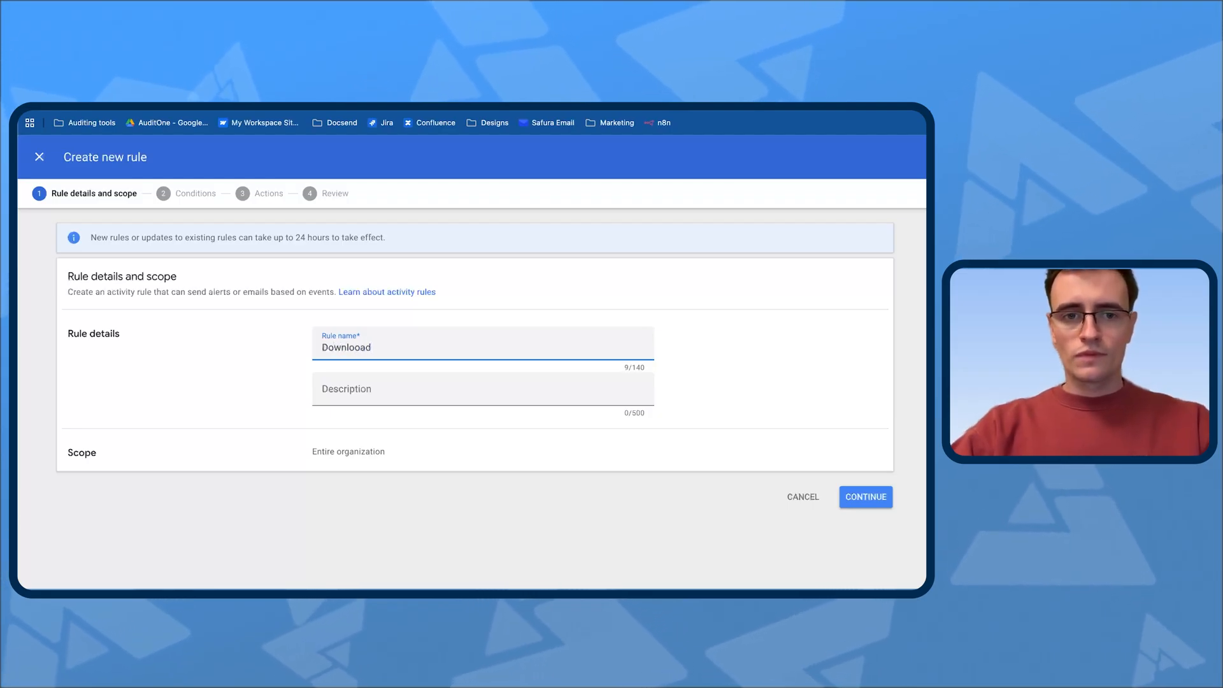
pyautogui.write('allert')
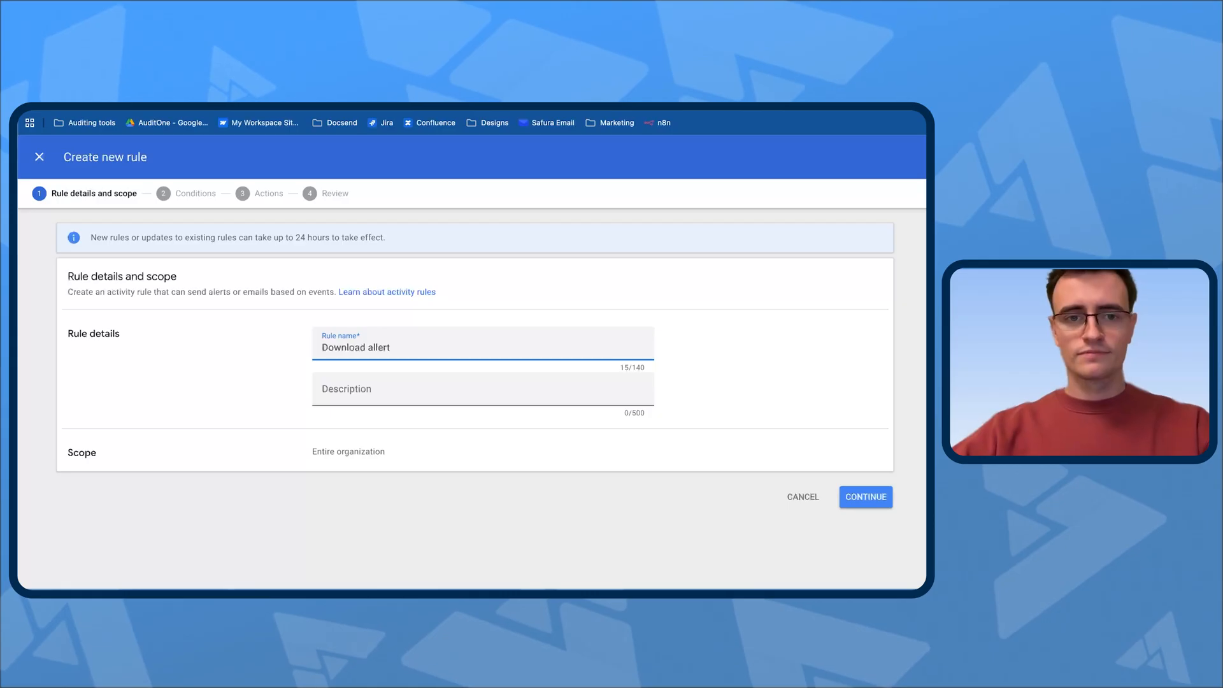
pyautogui.click(390, 380)
pyautogui.click(517, 461)
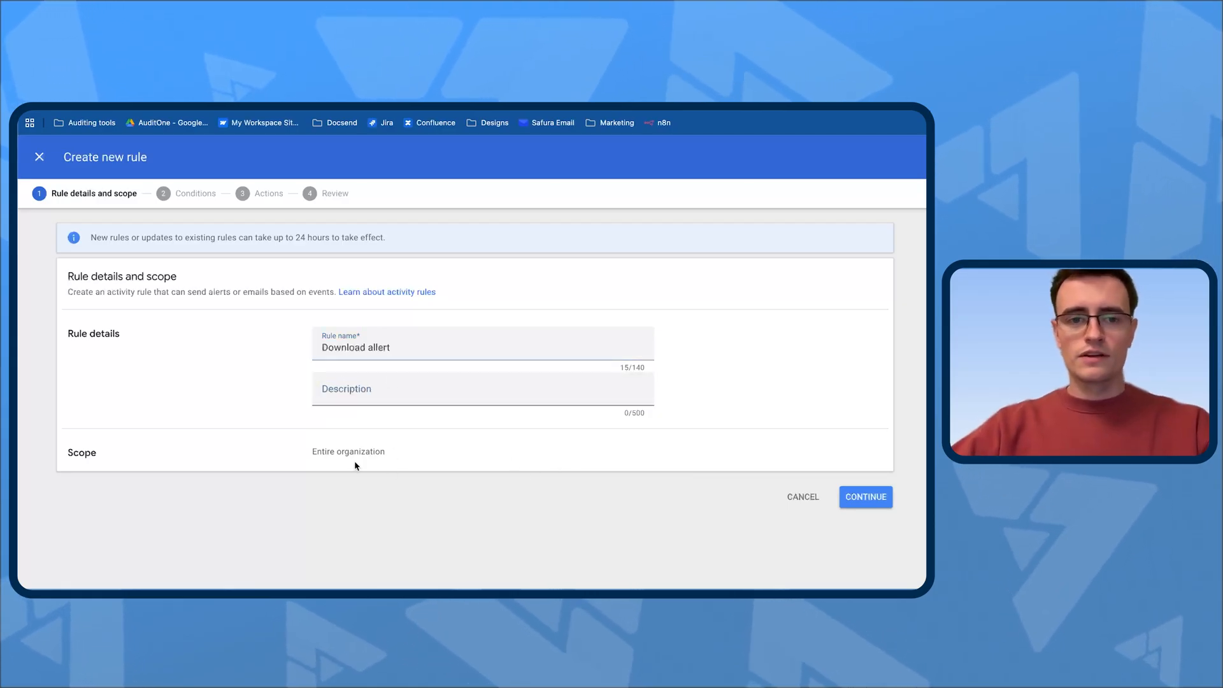
pyautogui.moveTo(354, 466); pyautogui.dragTo(409, 456)
pyautogui.click(865, 497)
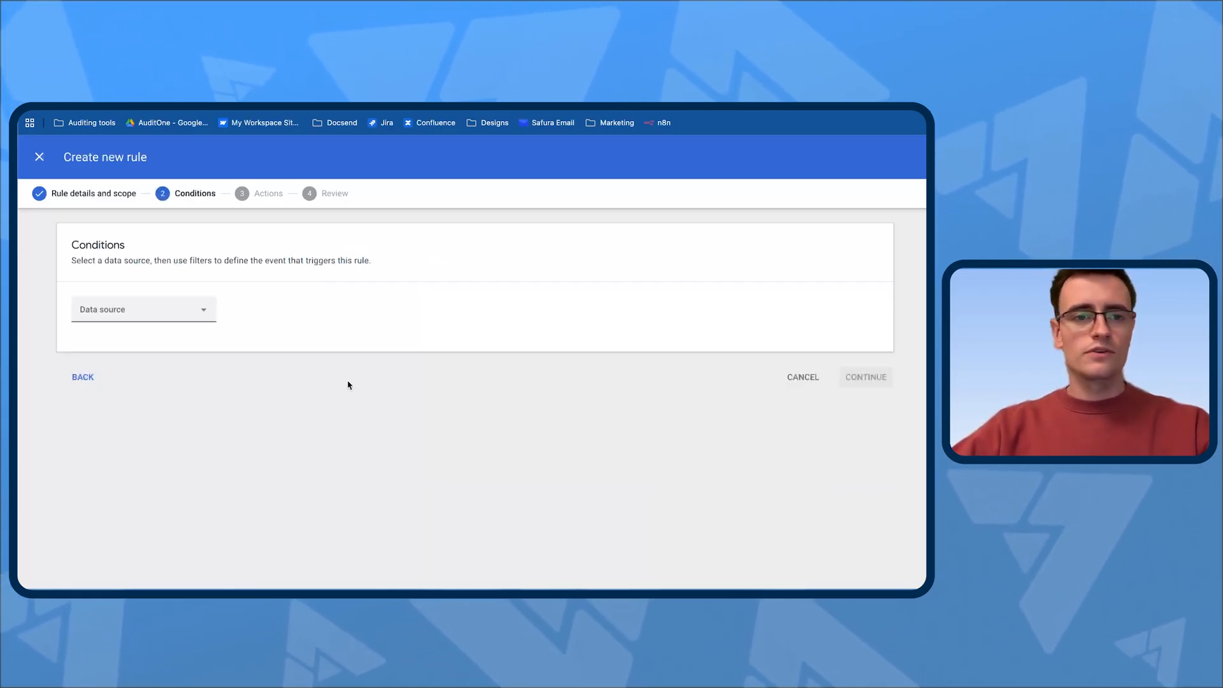
# Step: Choose Drive log events as the rule's data source and set the condition to Event Is Download
pyautogui.click(202, 317)
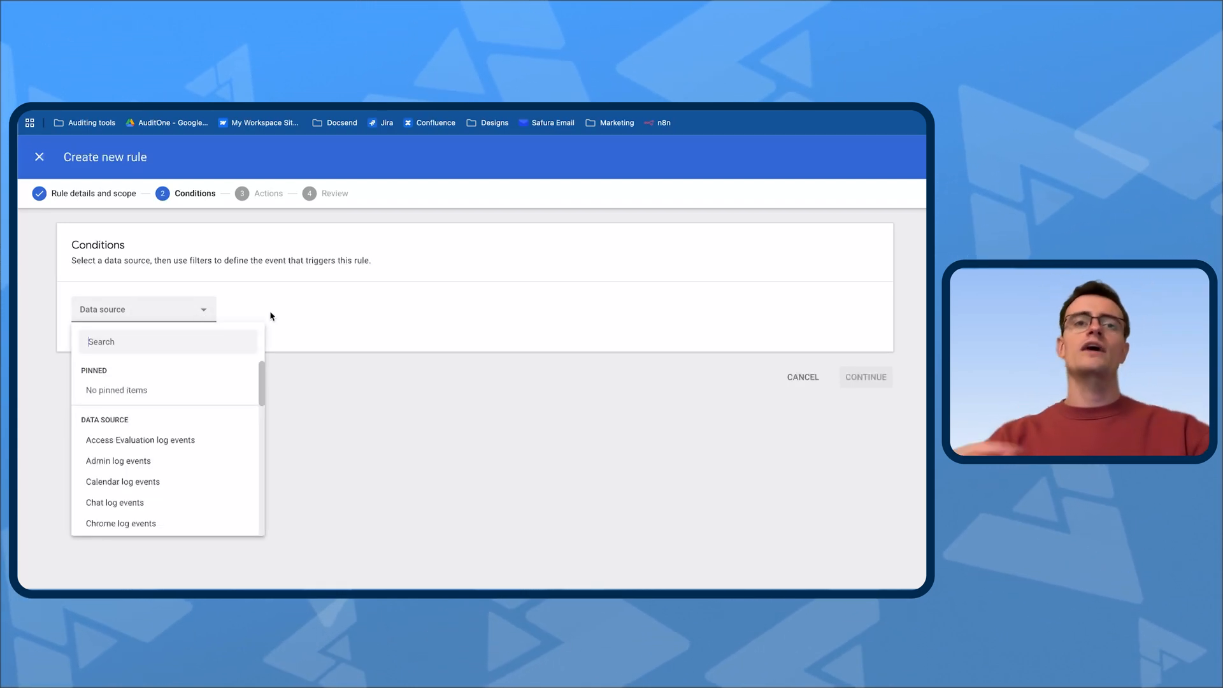
pyautogui.write('drive log e')
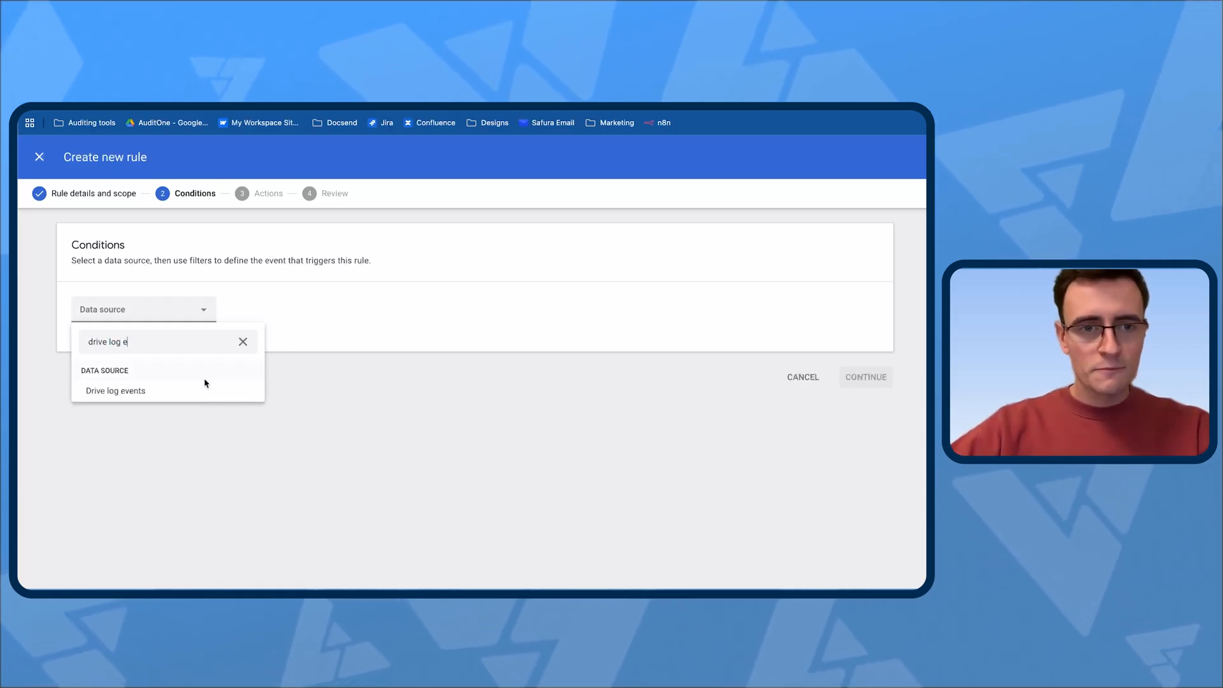
pyautogui.click(144, 392)
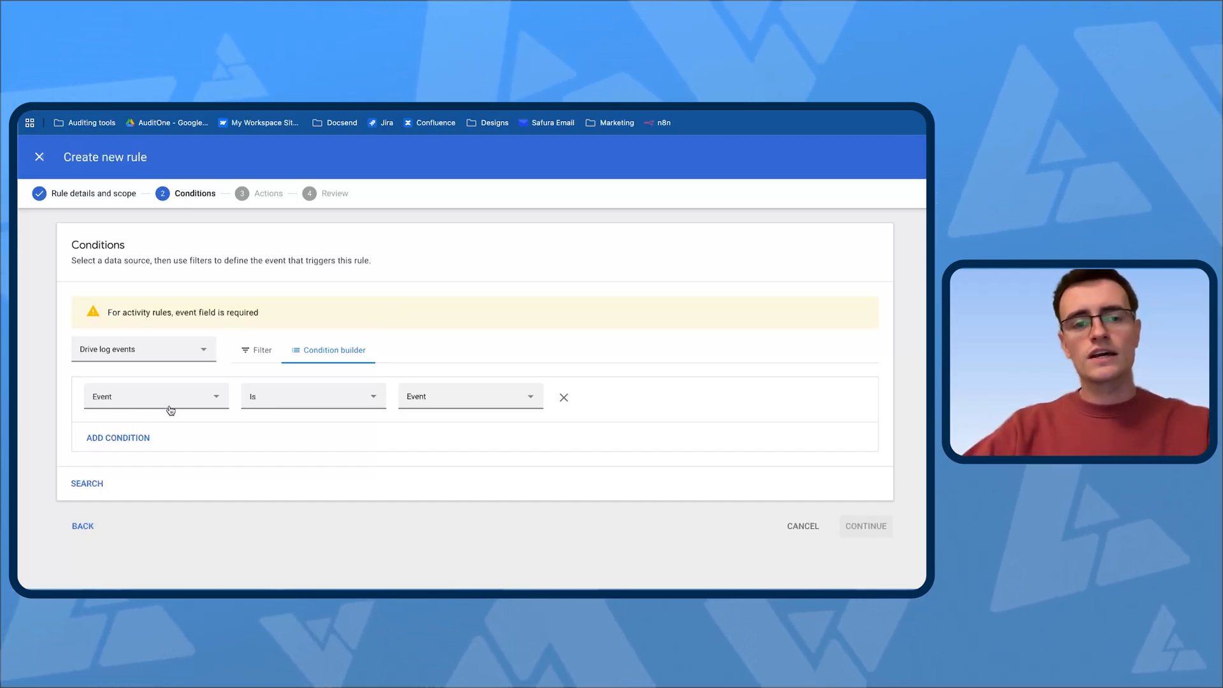
pyautogui.click(510, 396)
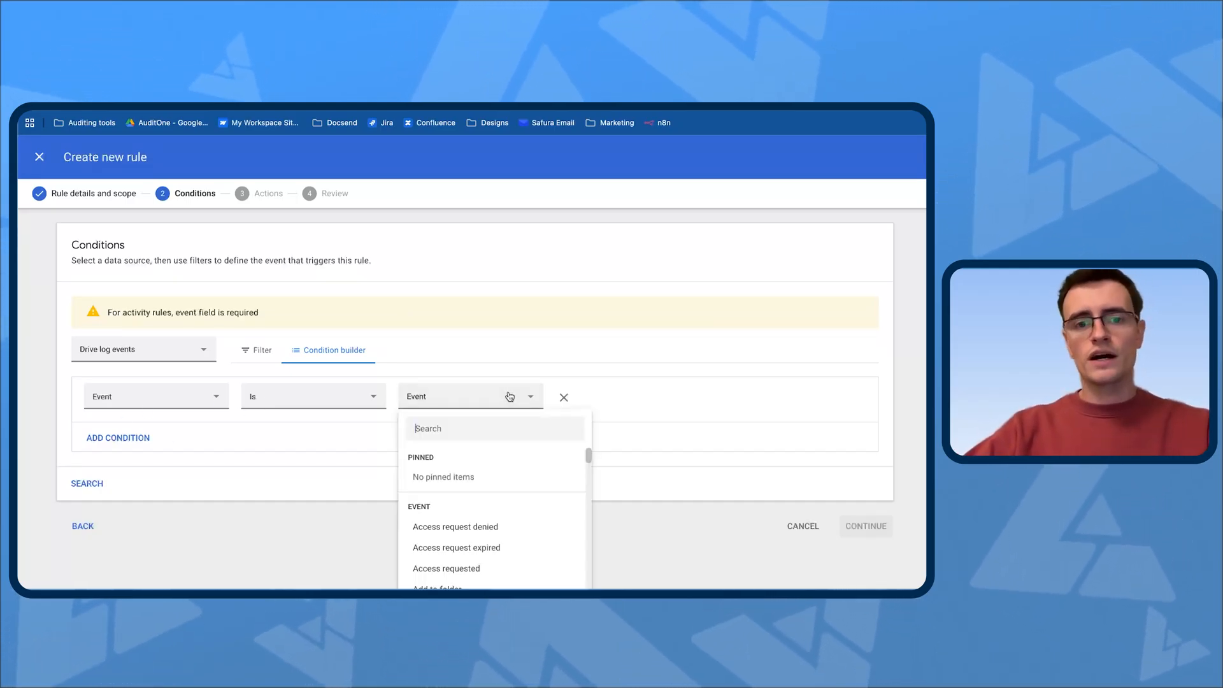
pyautogui.write('down')
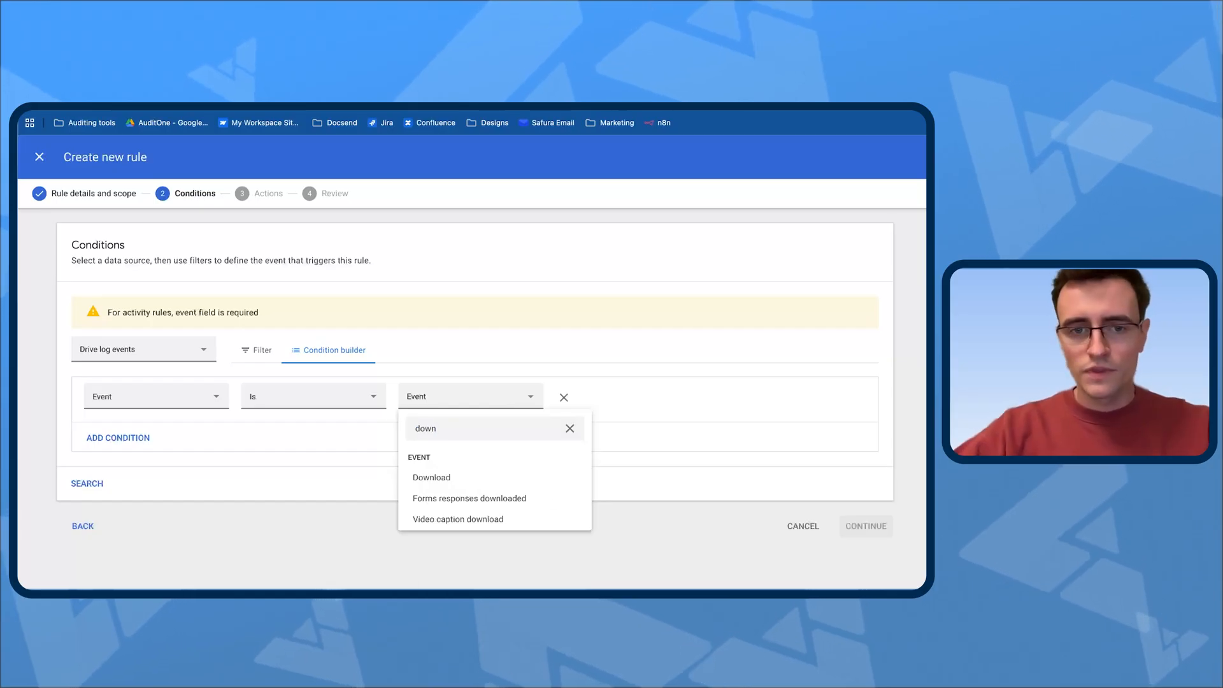
pyautogui.click(464, 477)
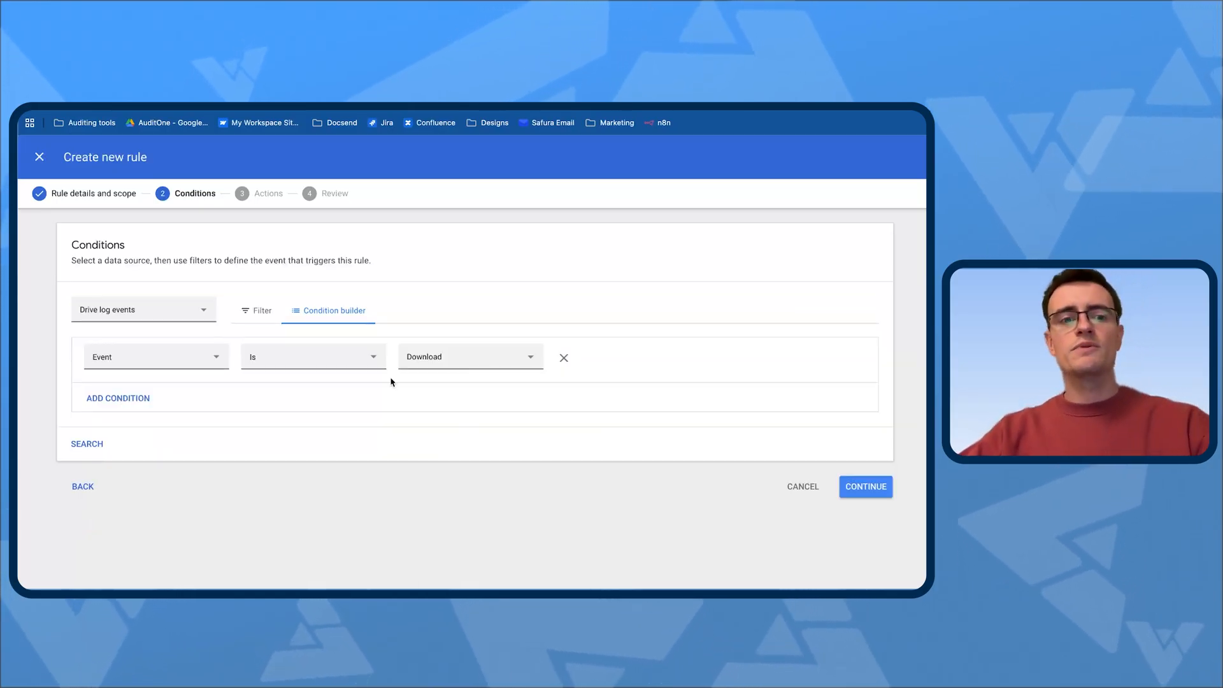
# Step: Search the event condition's value list for visibility events, keeping the selected event
pyautogui.click(479, 358)
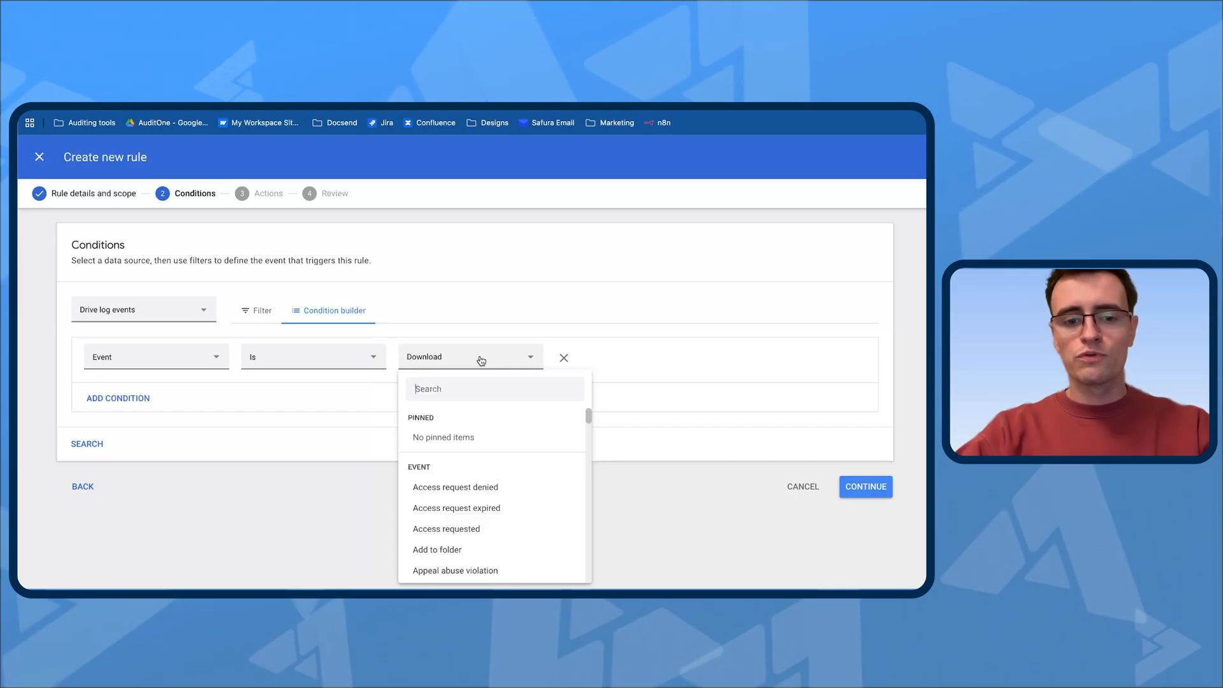
pyautogui.write('visibili')
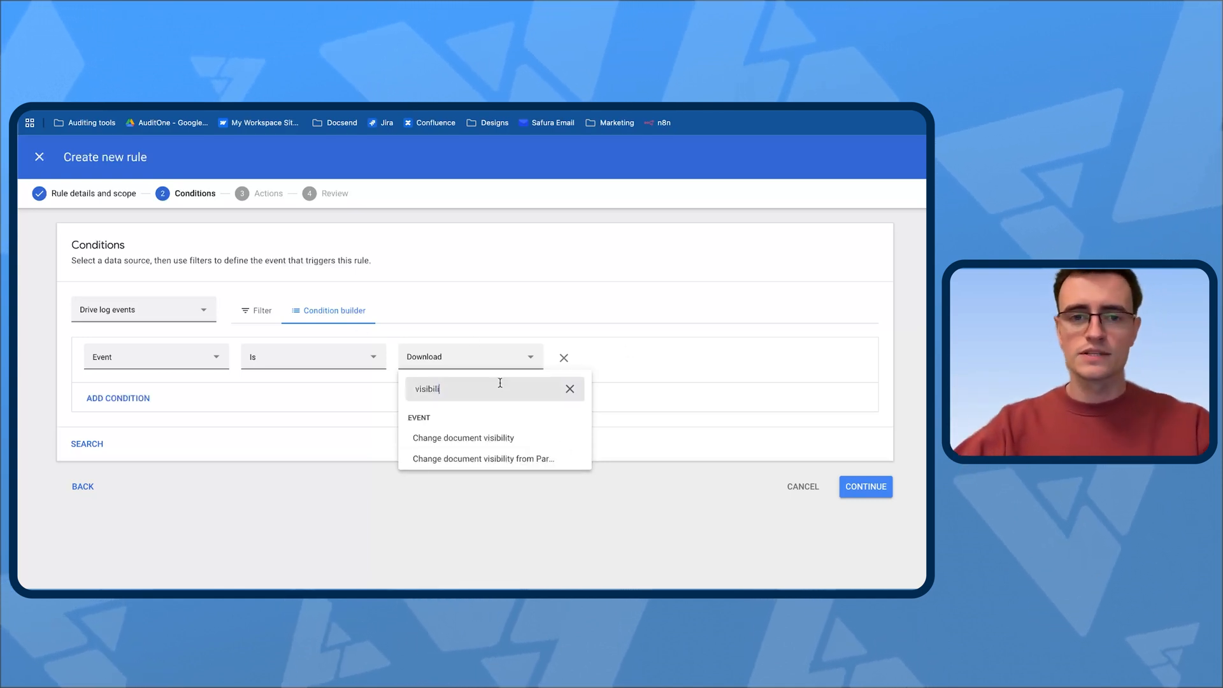
pyautogui.click(499, 328)
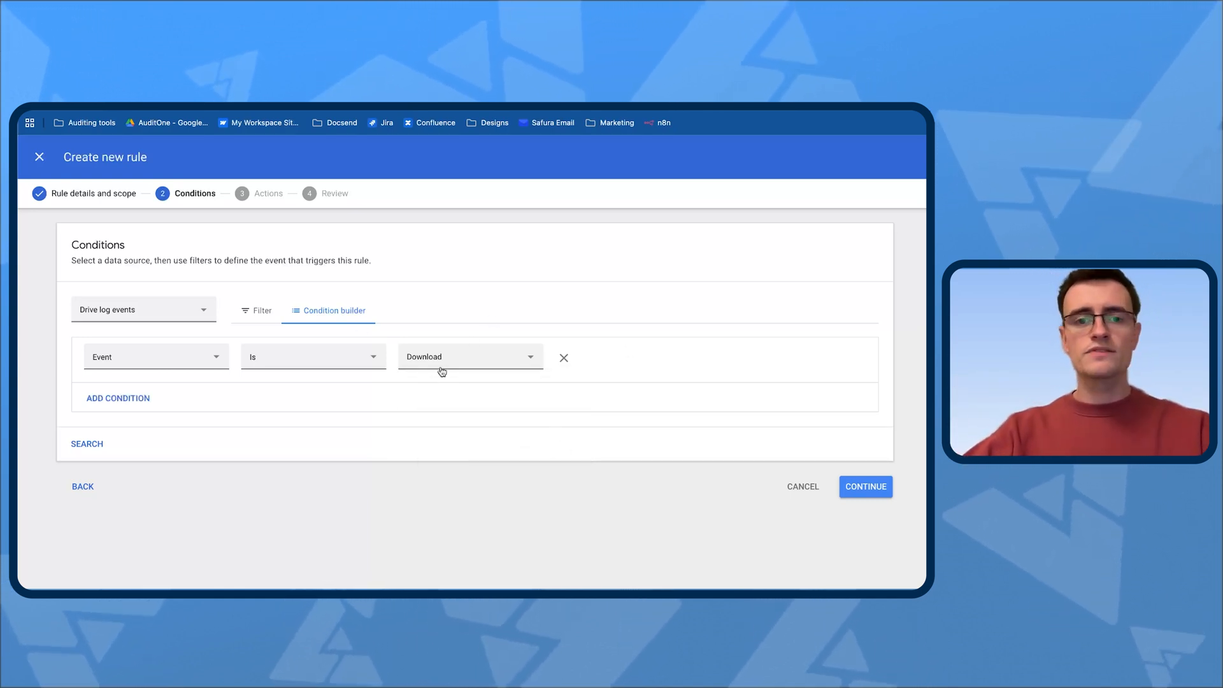
pyautogui.click(111, 400)
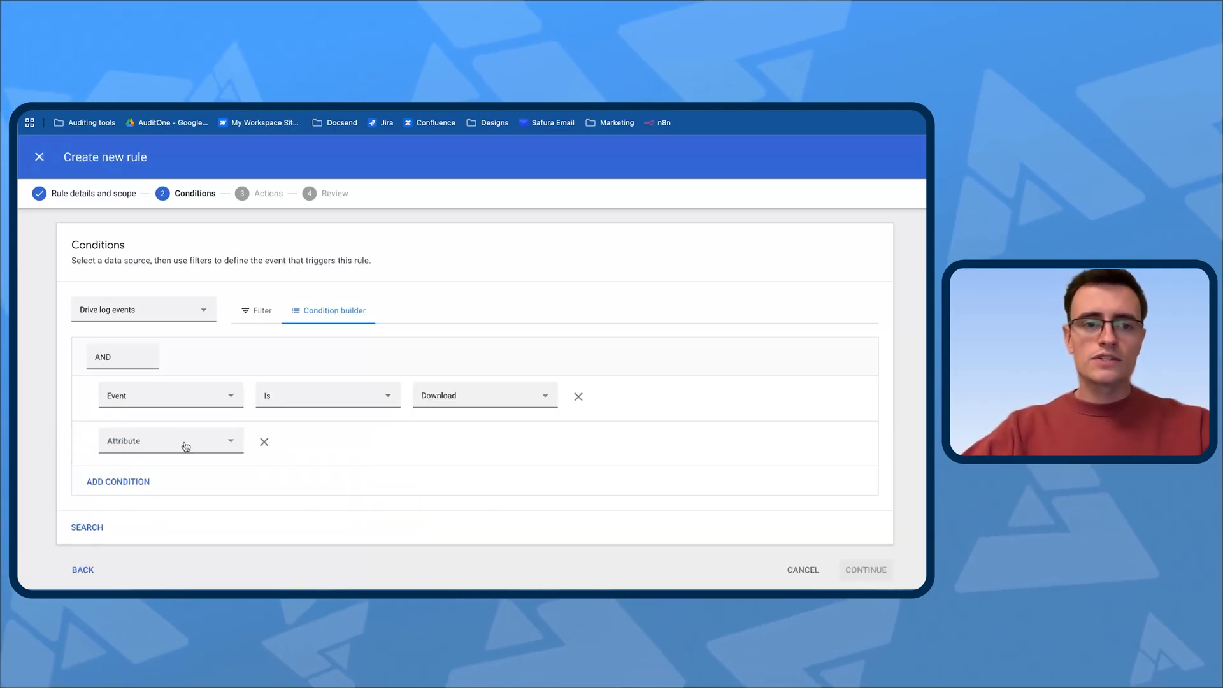
pyautogui.click(220, 445)
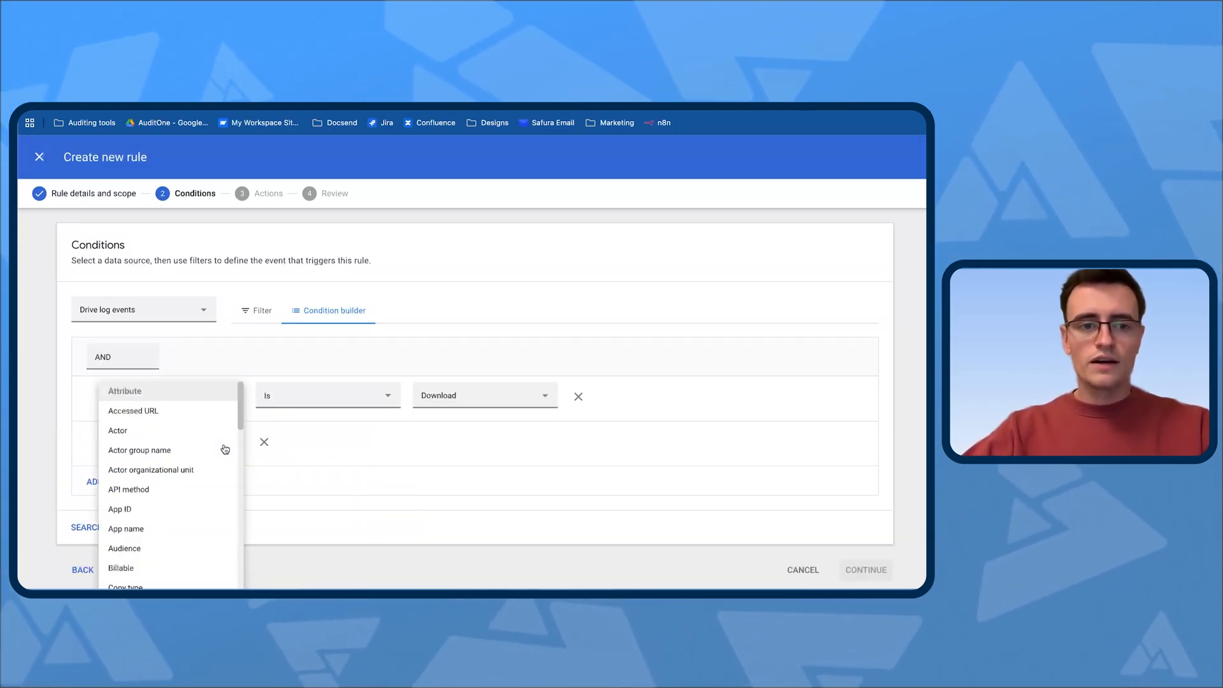
pyautogui.scroll(-5, 221, 453)
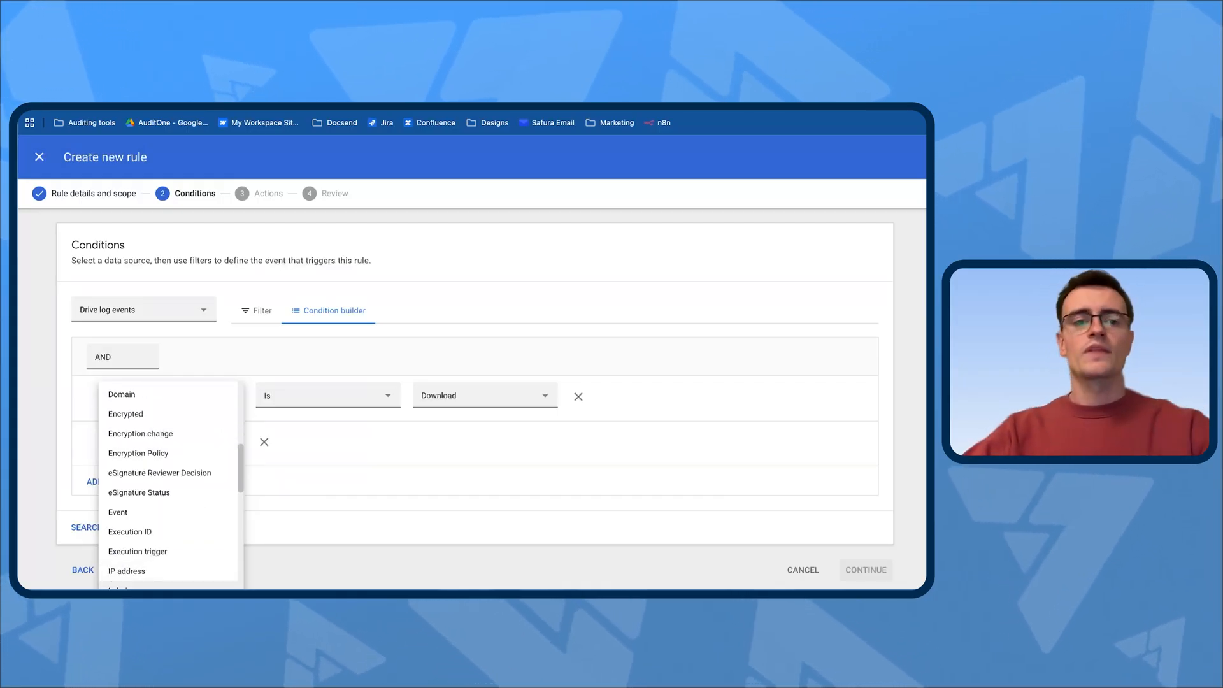
pyautogui.scroll(-2, 164, 560)
pyautogui.click(147, 516)
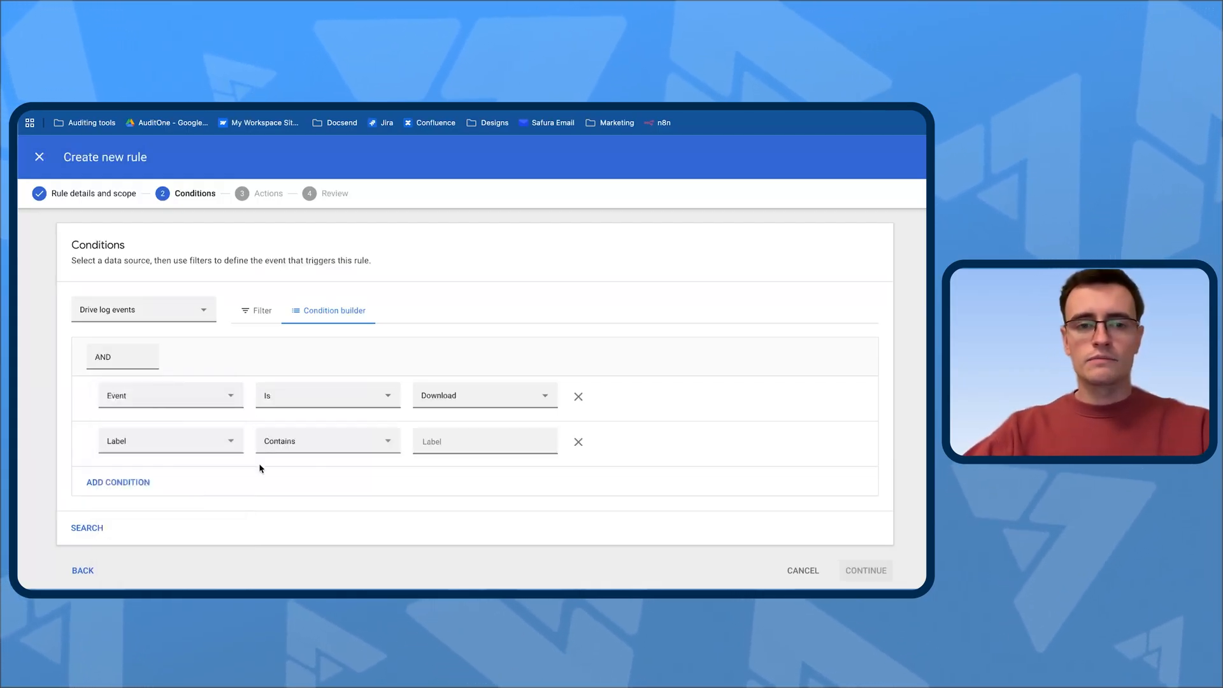
pyautogui.click(459, 442)
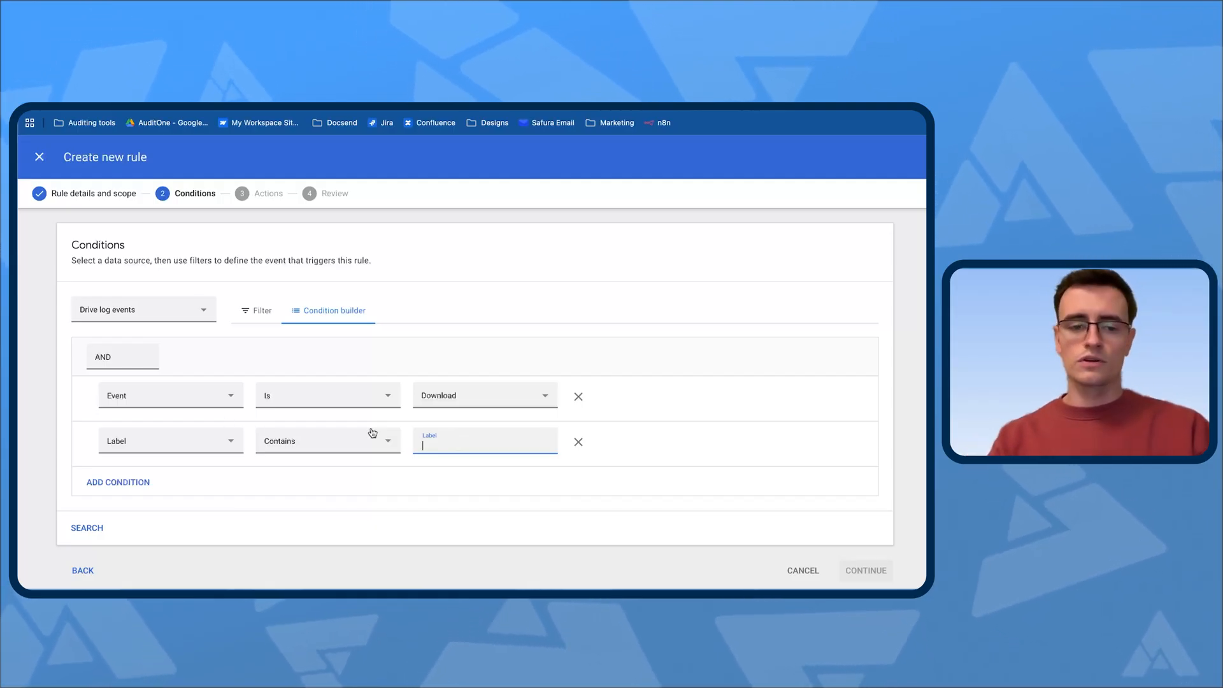
pyautogui.click(216, 446)
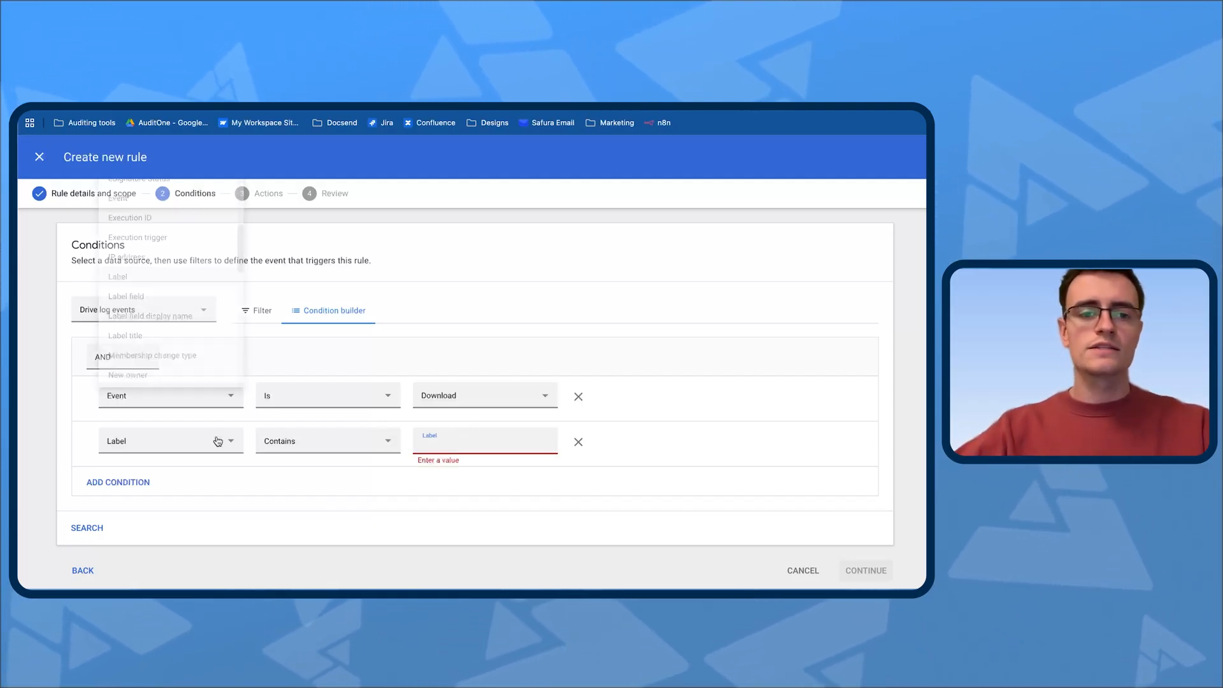
pyautogui.click(184, 297)
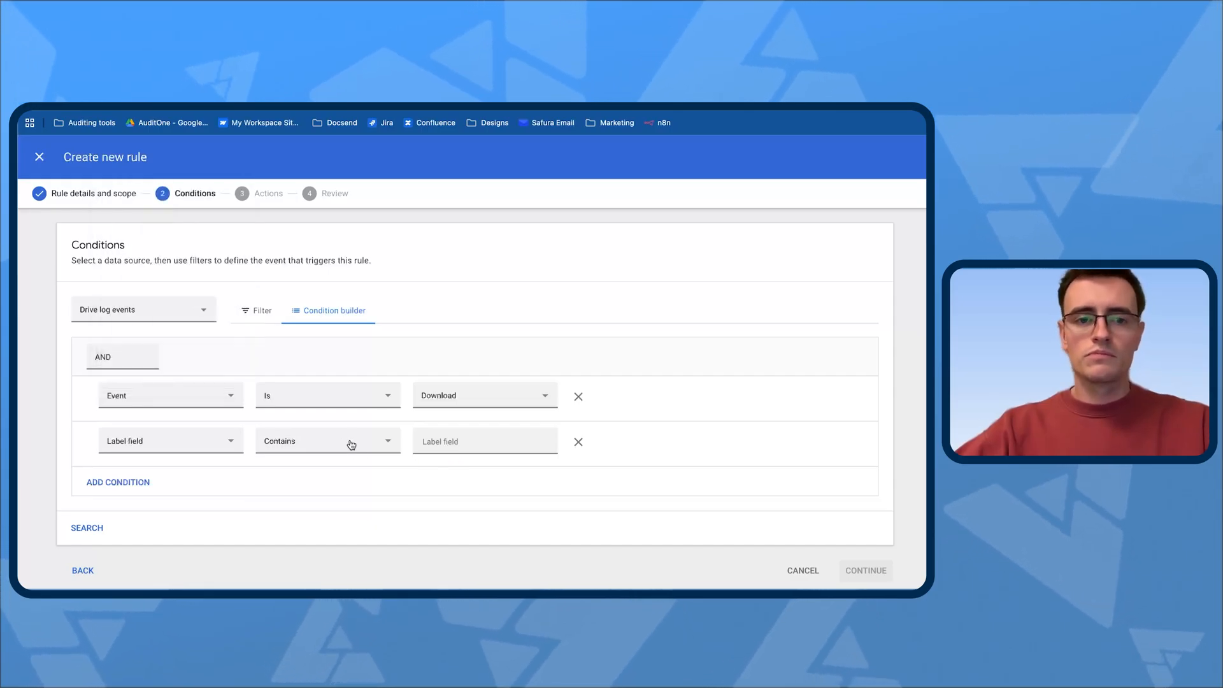
pyautogui.click(578, 442)
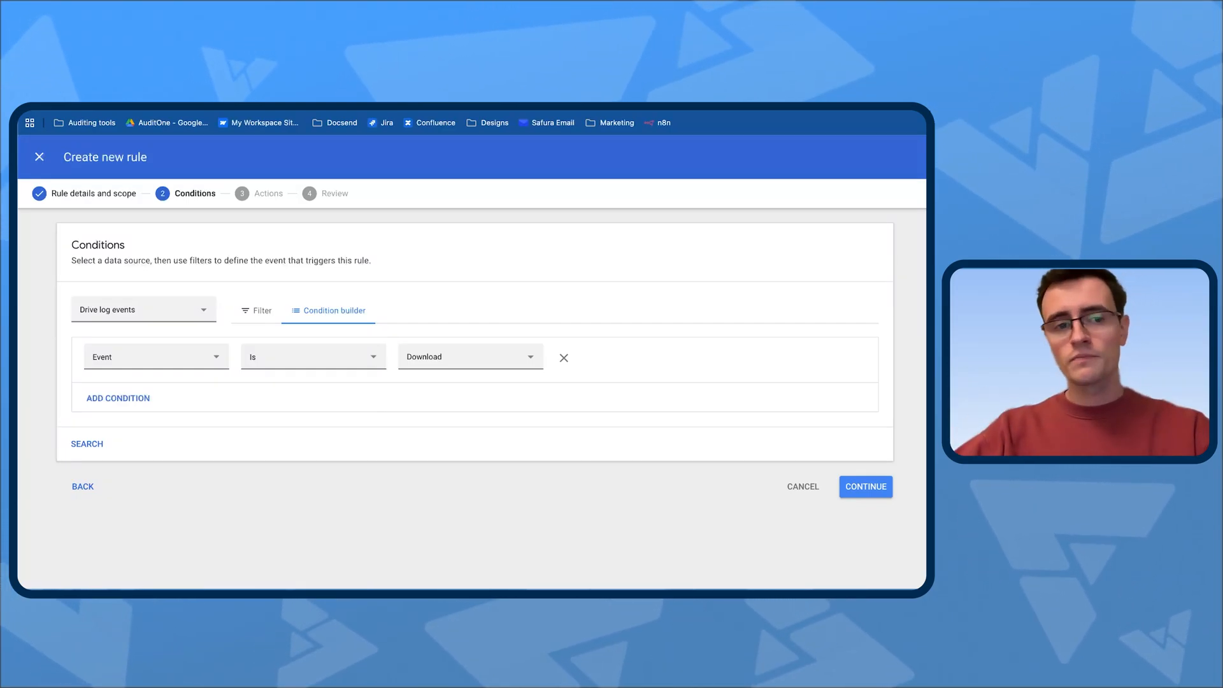
# Step: Continue to the rule's actions, enable email notifications and add an individual recipient alongside all super admins
pyautogui.click(874, 492)
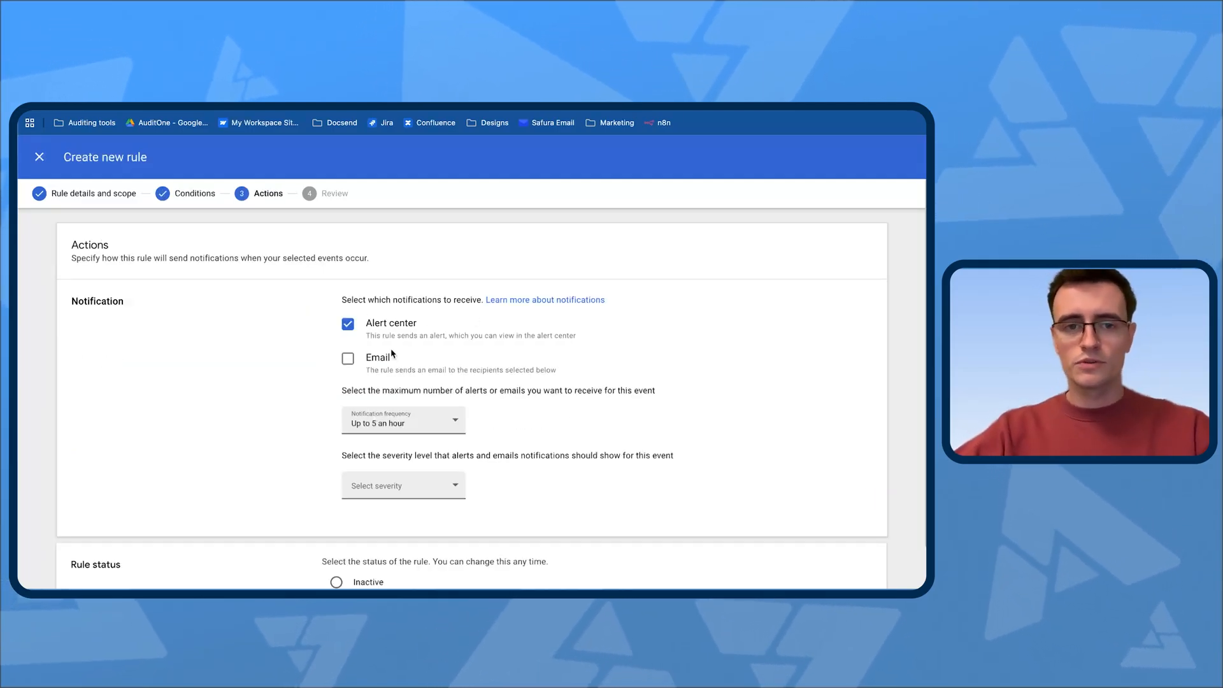
pyautogui.click(347, 360)
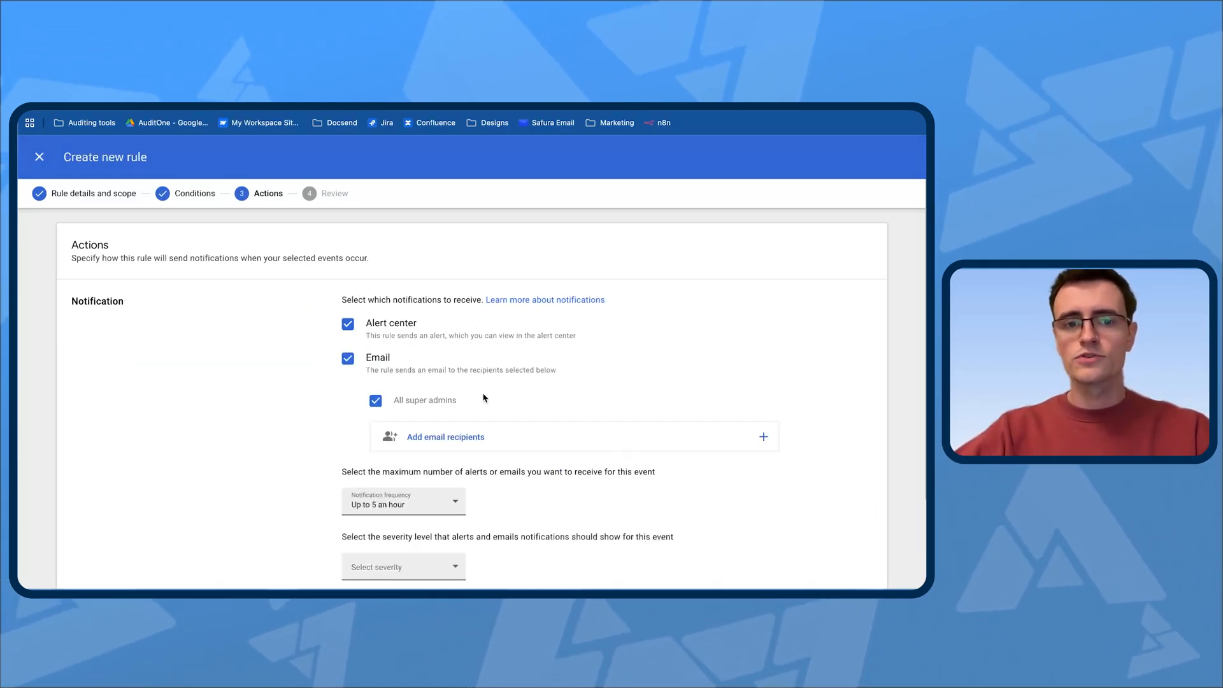
pyautogui.click(468, 439)
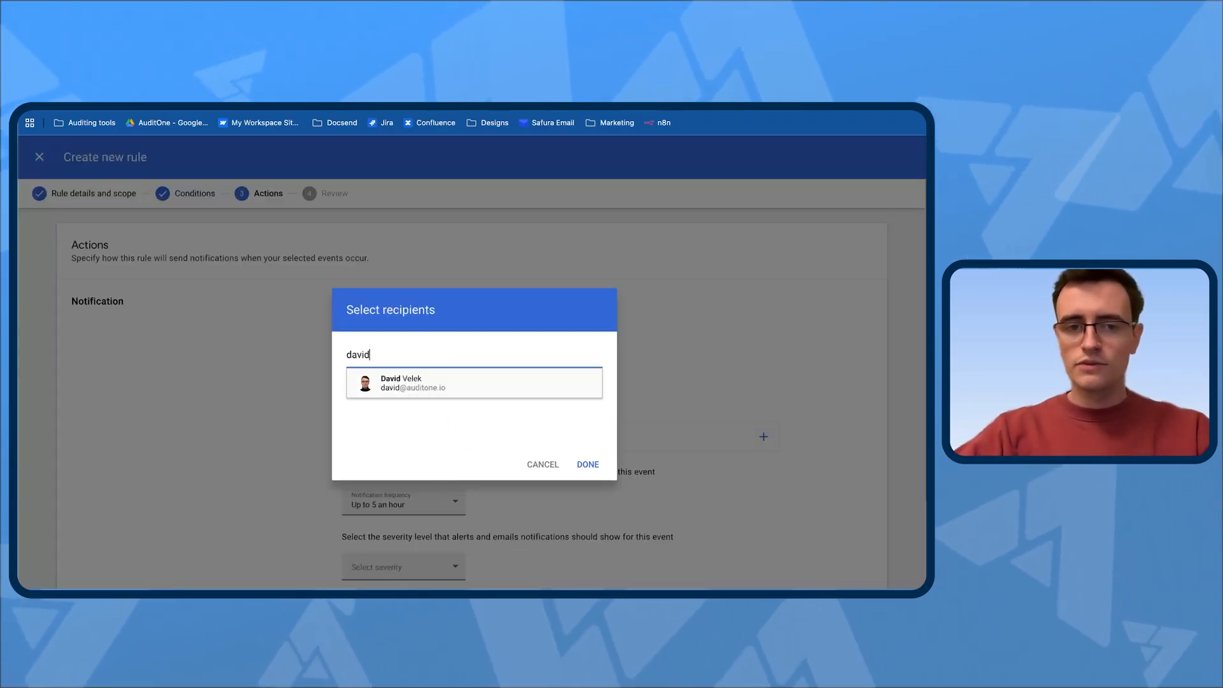
pyautogui.click(477, 390)
pyautogui.click(587, 464)
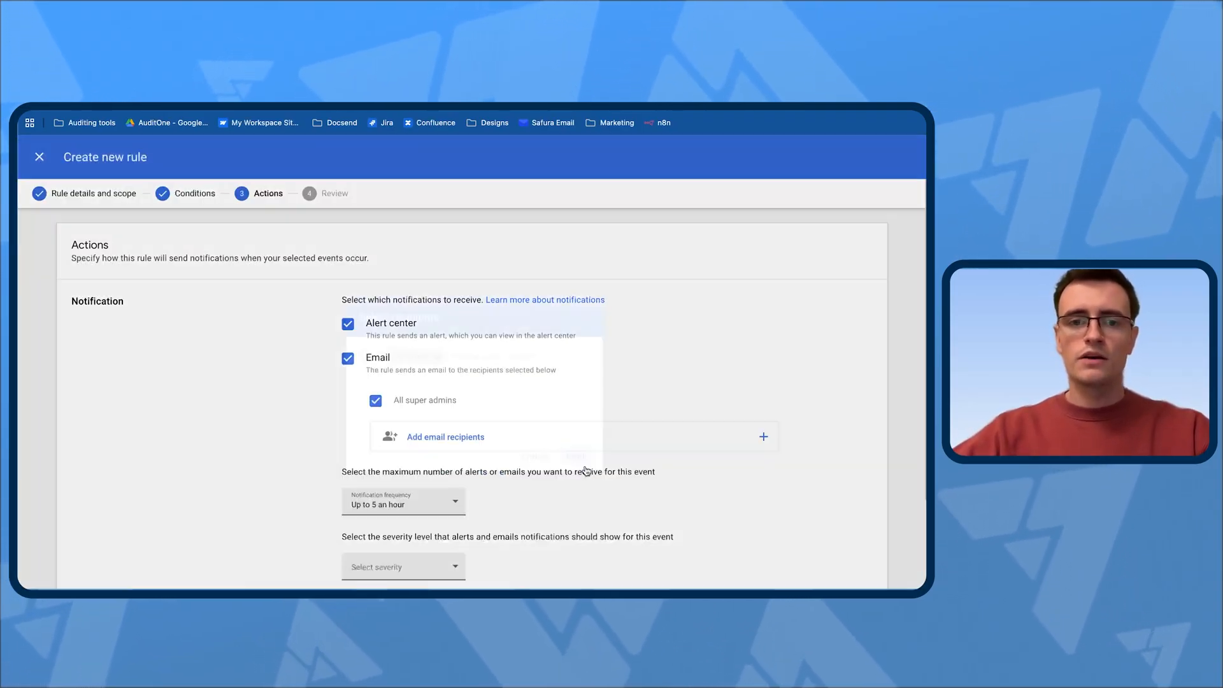
# Step: Set the notification frequency to up to 2 an hour and the severity level to Low
pyautogui.scroll(-3, 408, 421)
pyautogui.click(400, 420)
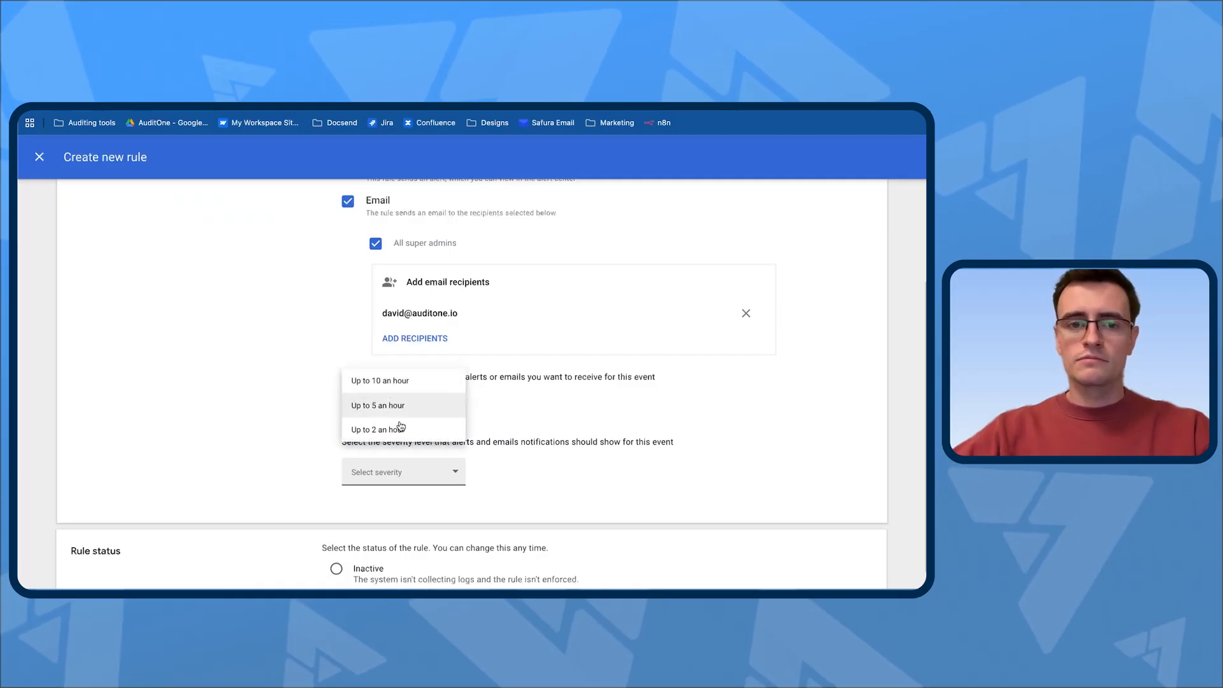
pyautogui.click(398, 402)
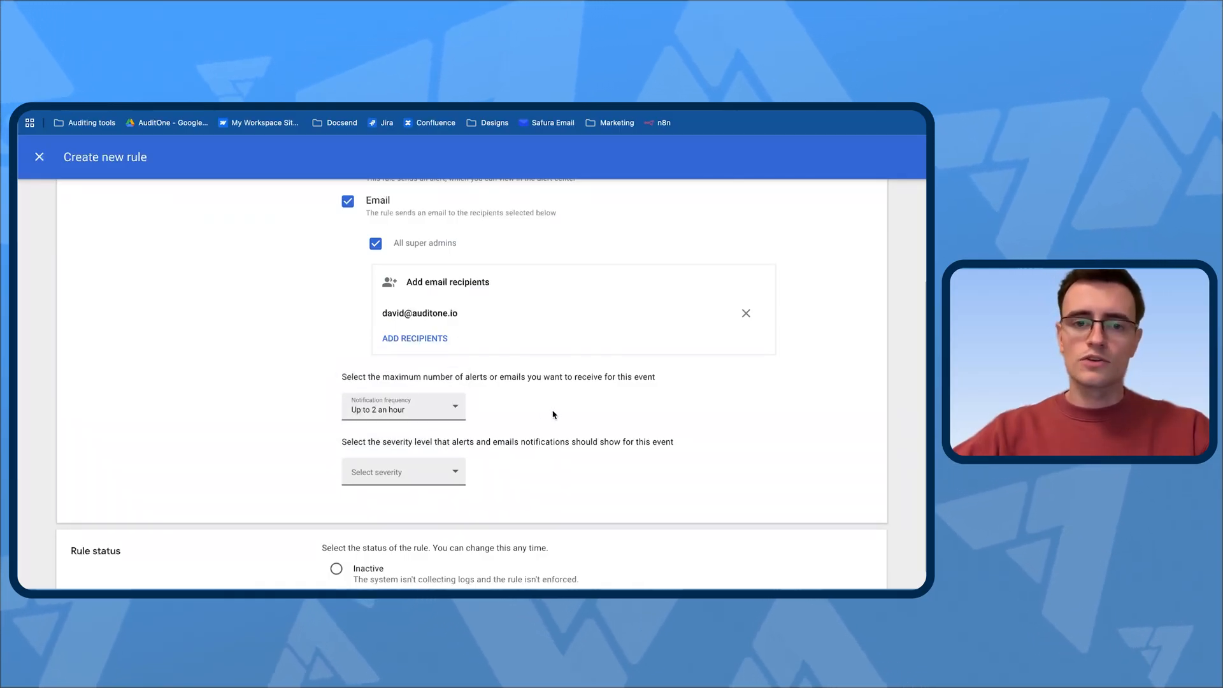
pyautogui.scroll(-1, 560, 414)
pyautogui.click(446, 458)
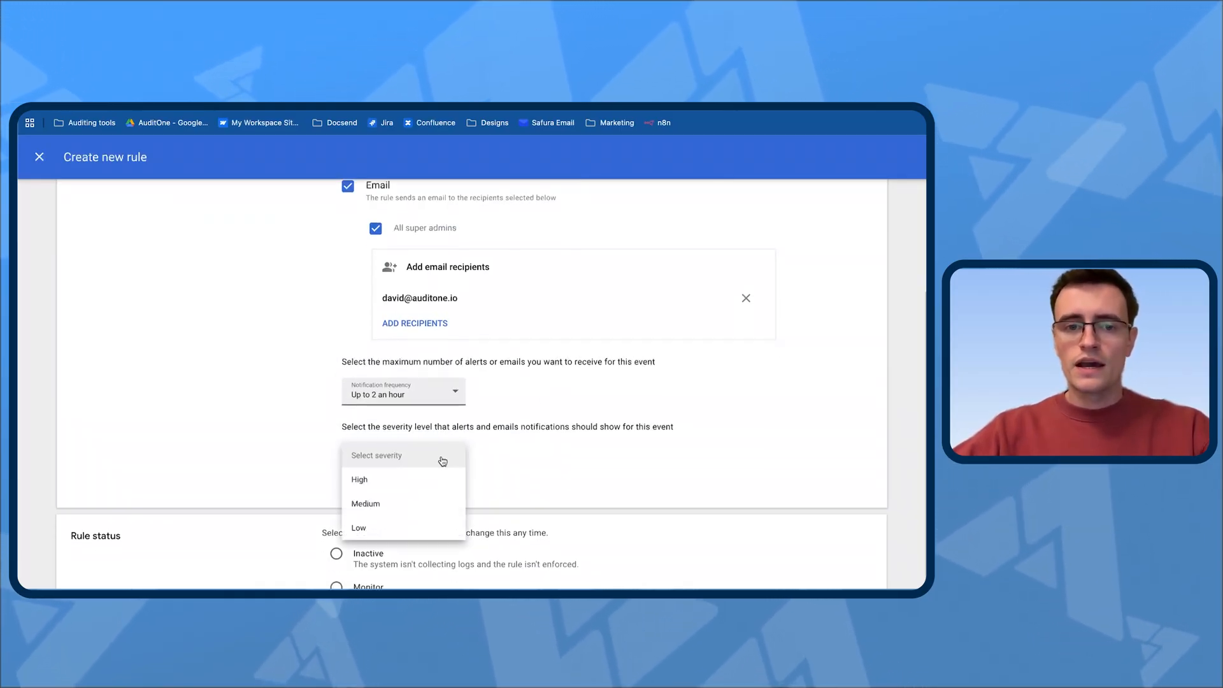
pyautogui.click(390, 529)
pyautogui.scroll(-1, 542, 472)
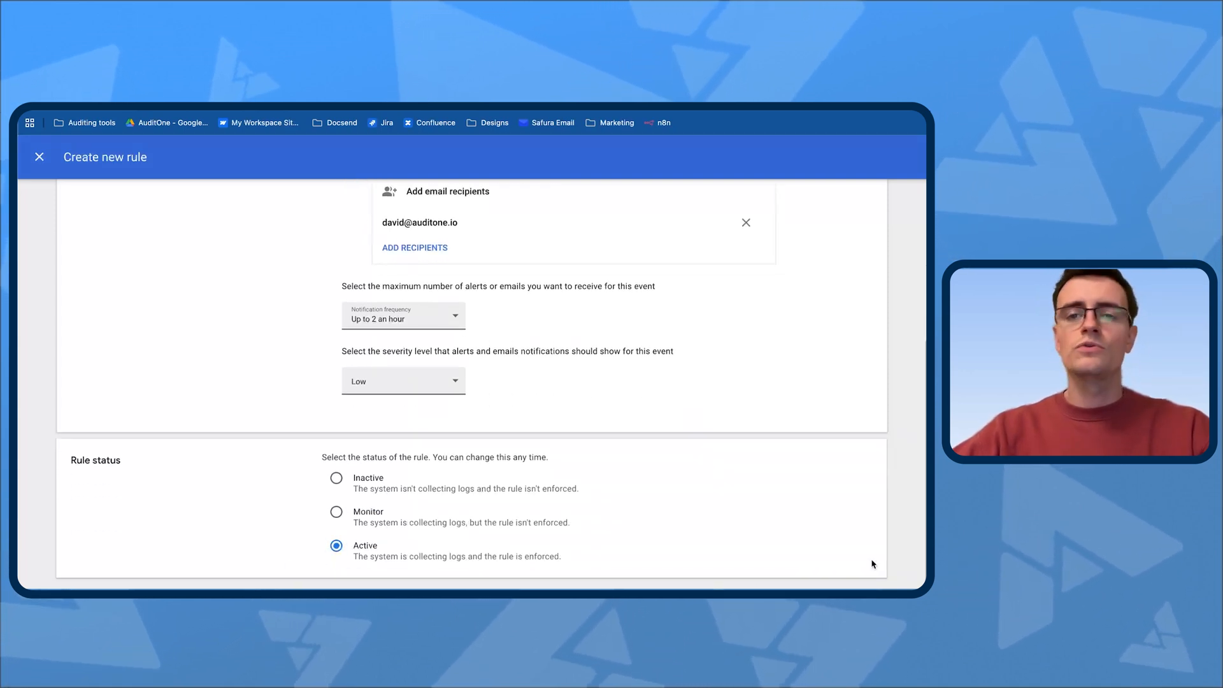
# Step: Review the new rule's summary, covering its details, scope, conditions, notifications and status
pyautogui.scroll(3, 873, 565)
pyautogui.scroll(-3, 854, 539)
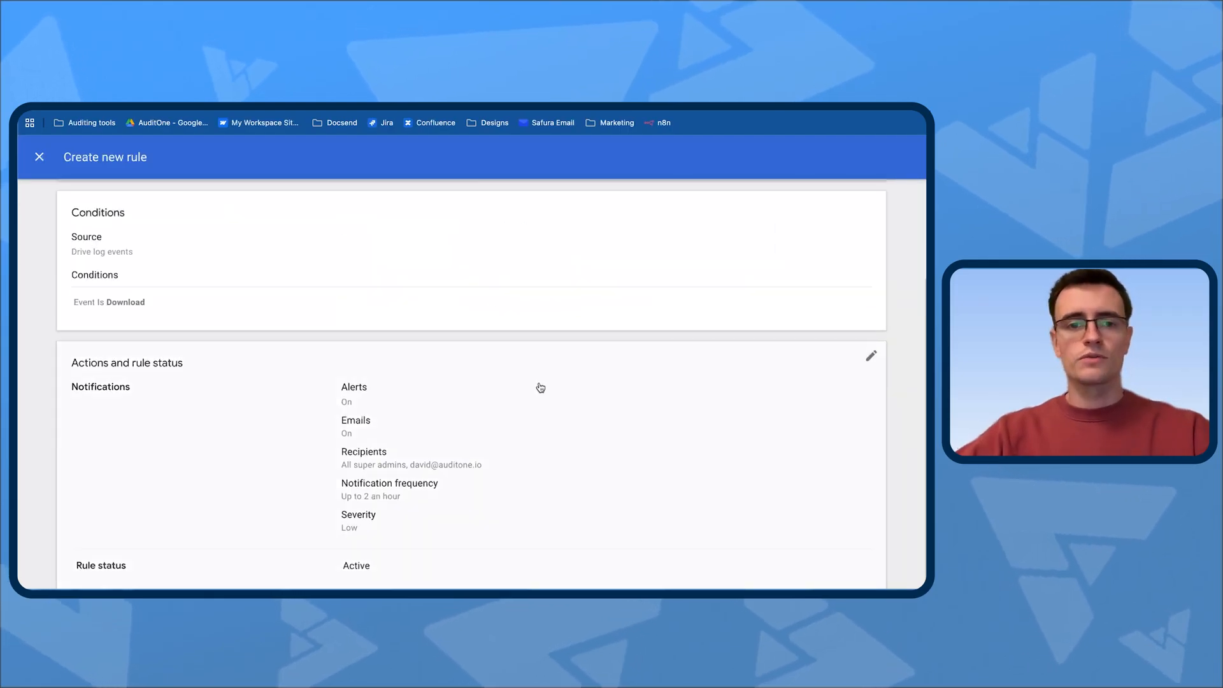
pyautogui.scroll(2, 526, 380)
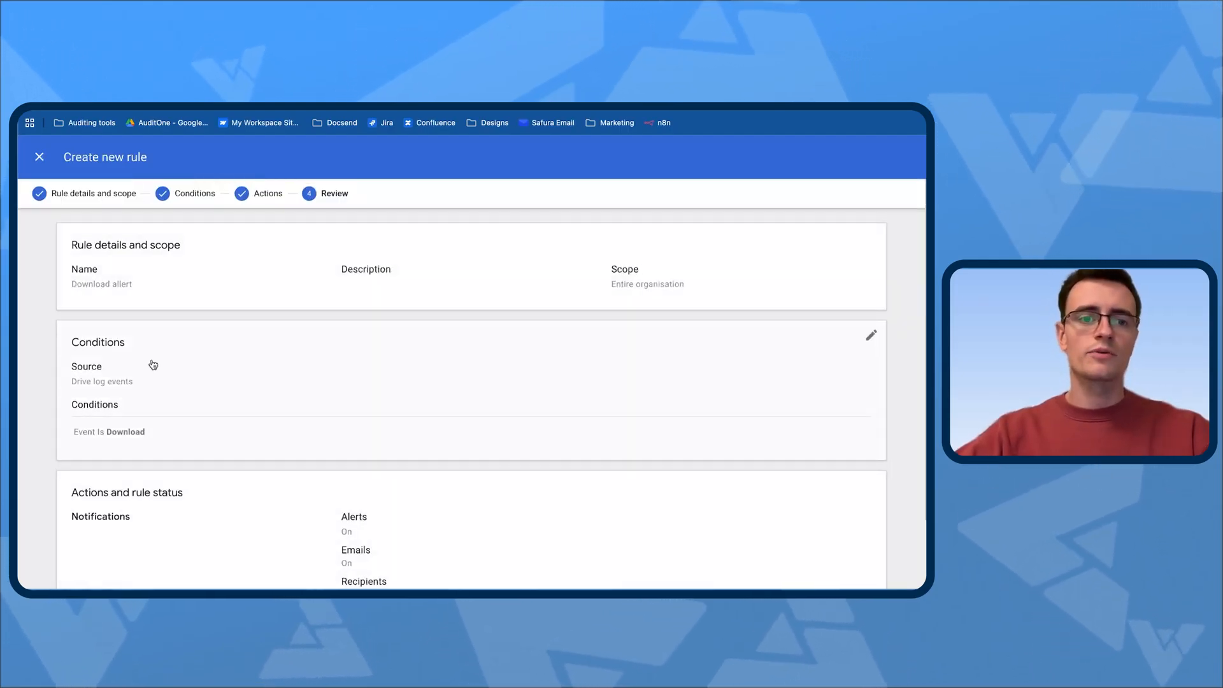
pyautogui.scroll(-1, 152, 372)
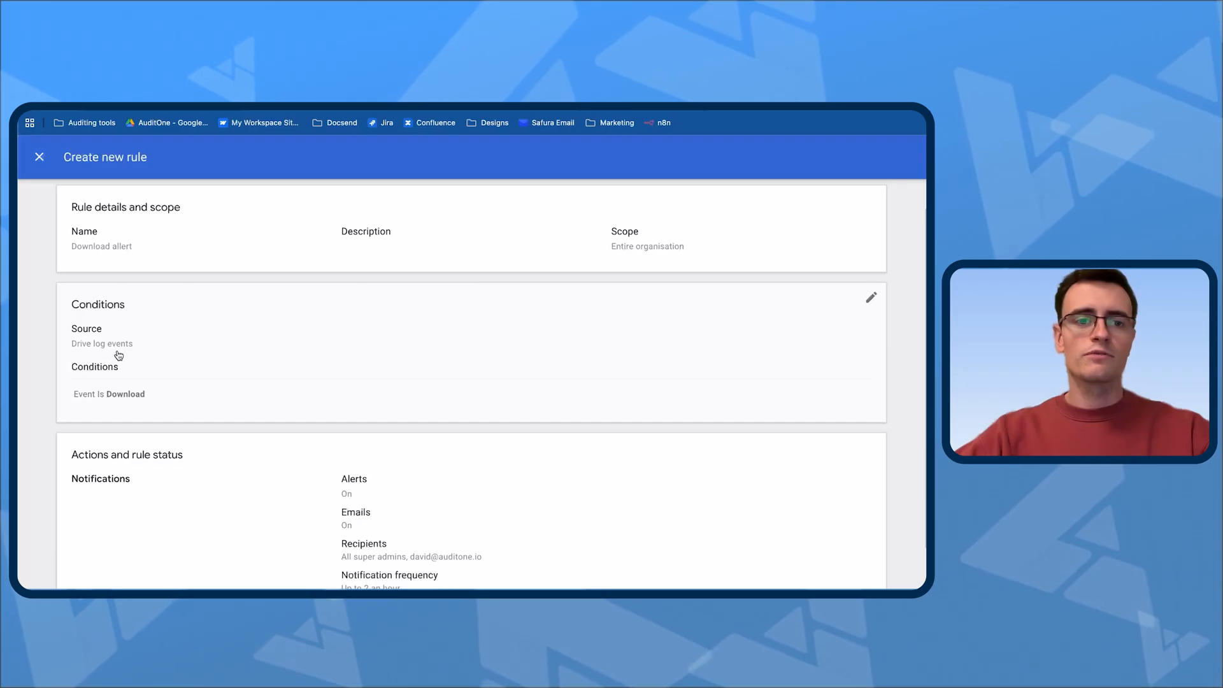
pyautogui.scroll(-3, 173, 401)
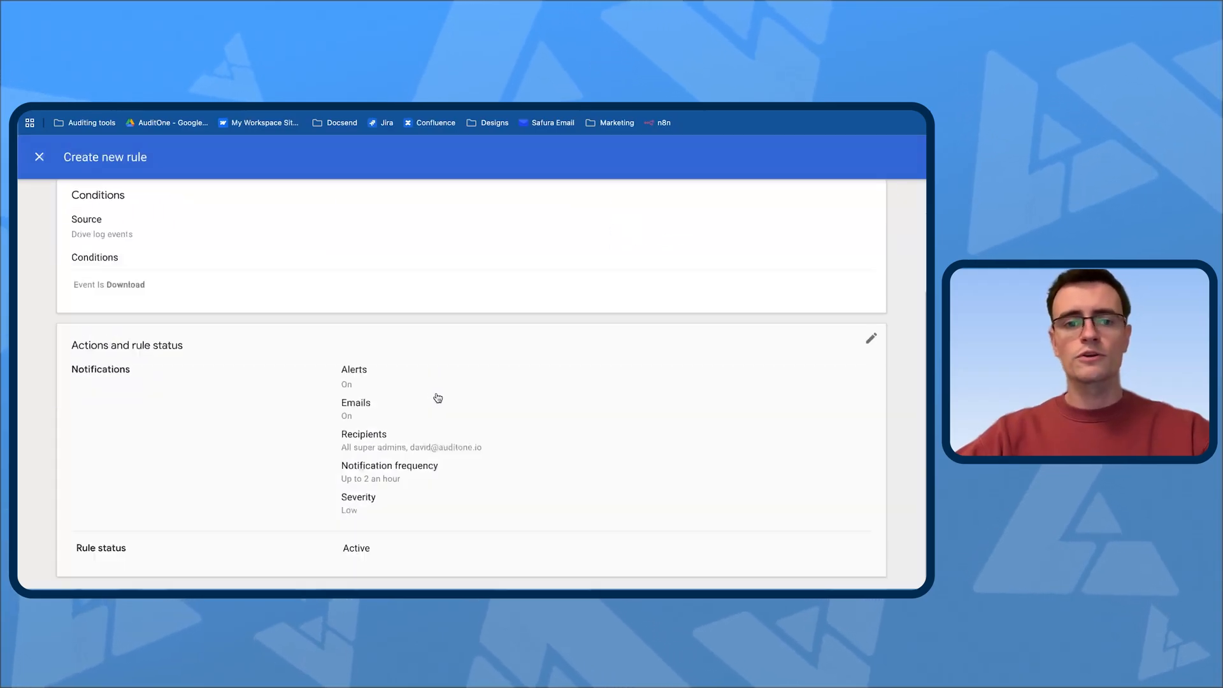